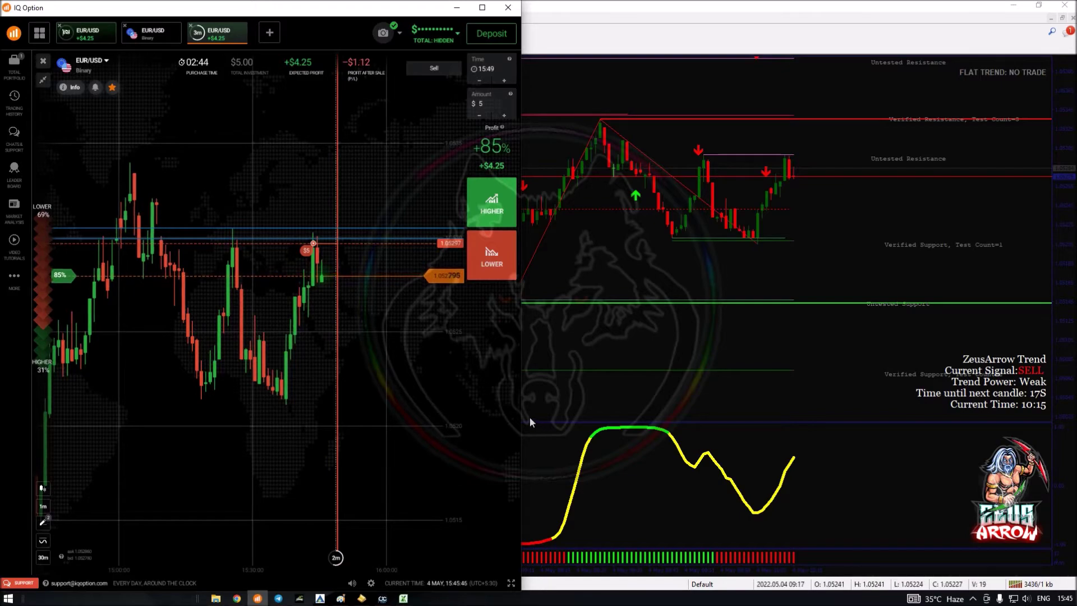
Step: Bring up the Trade Manager and inspect day 45's 530 opening balance in B5 and C5
{"action": "key", "text": "alt+Tab"}
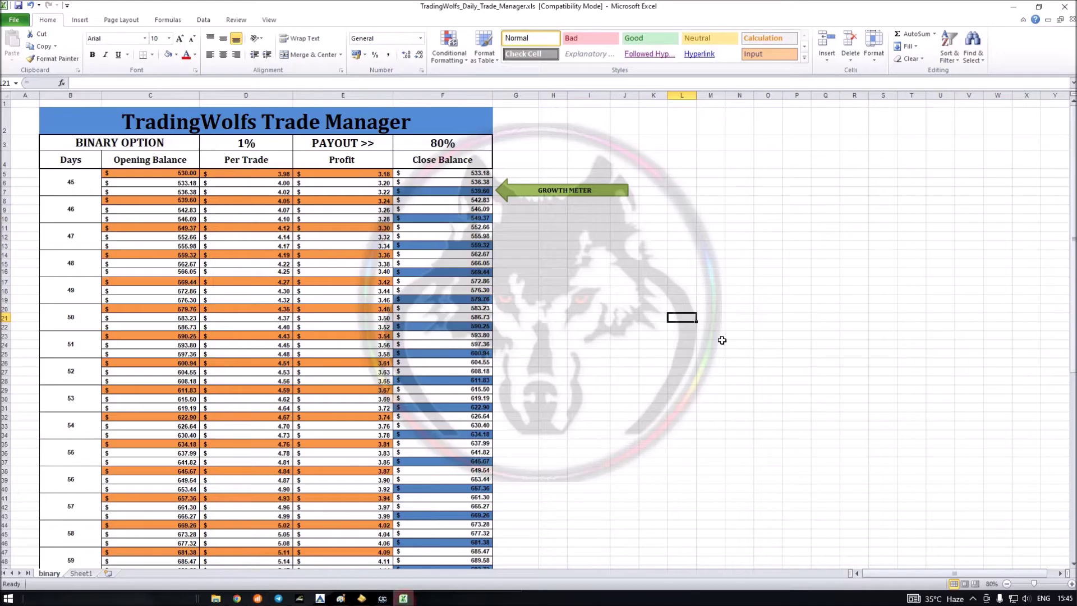
{"action": "left_click", "coordinate": [682, 442]}
{"action": "scroll", "coordinate": [738, 418], "scroll_direction": "down", "scroll_amount": 9}
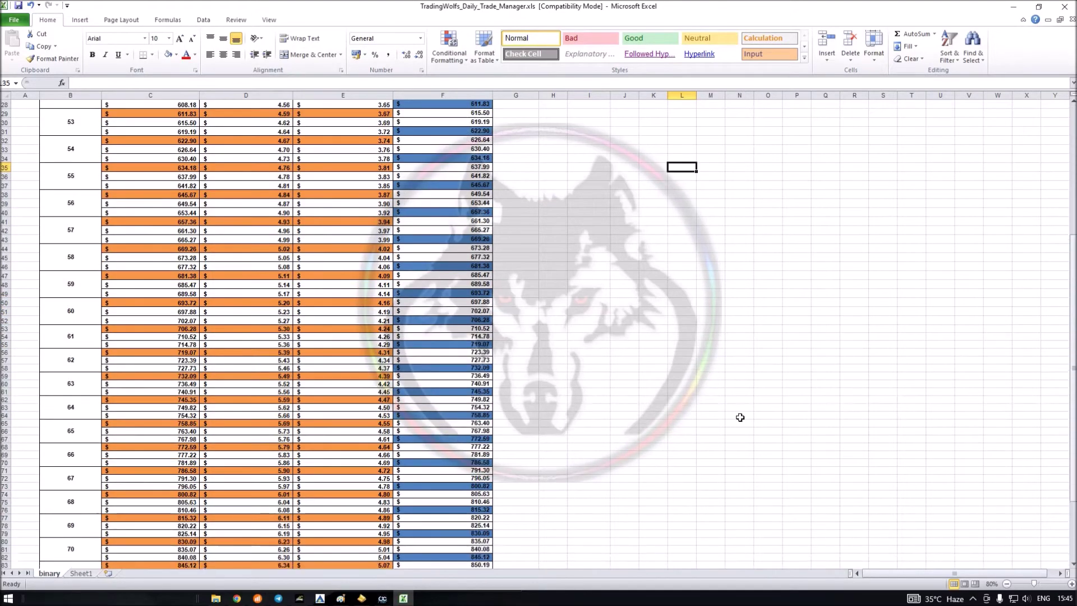
{"action": "scroll", "coordinate": [740, 417], "scroll_direction": "up", "scroll_amount": 9}
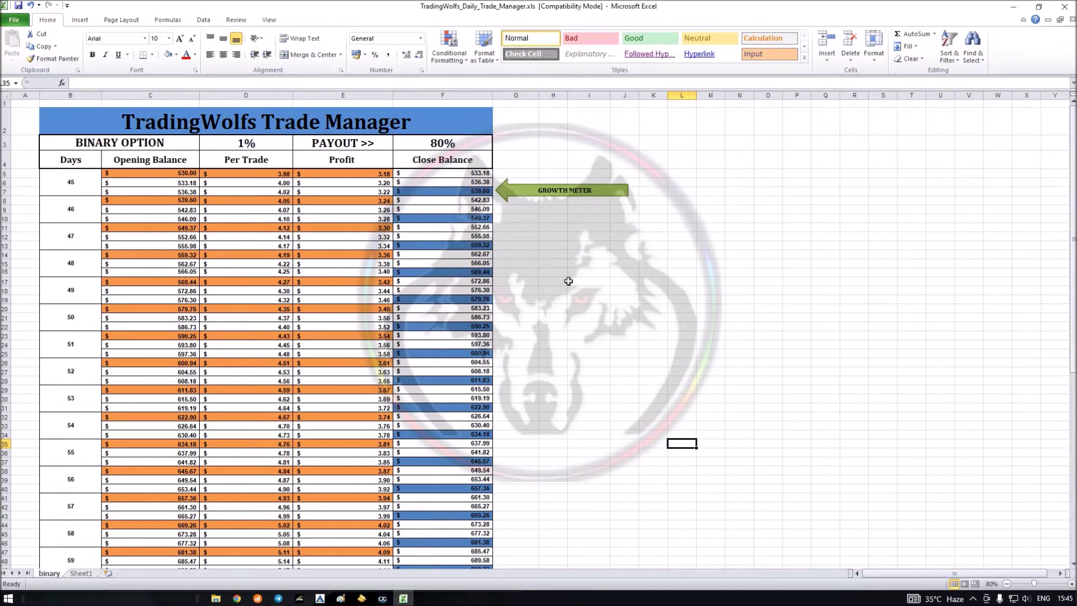
{"action": "left_click", "coordinate": [78, 191]}
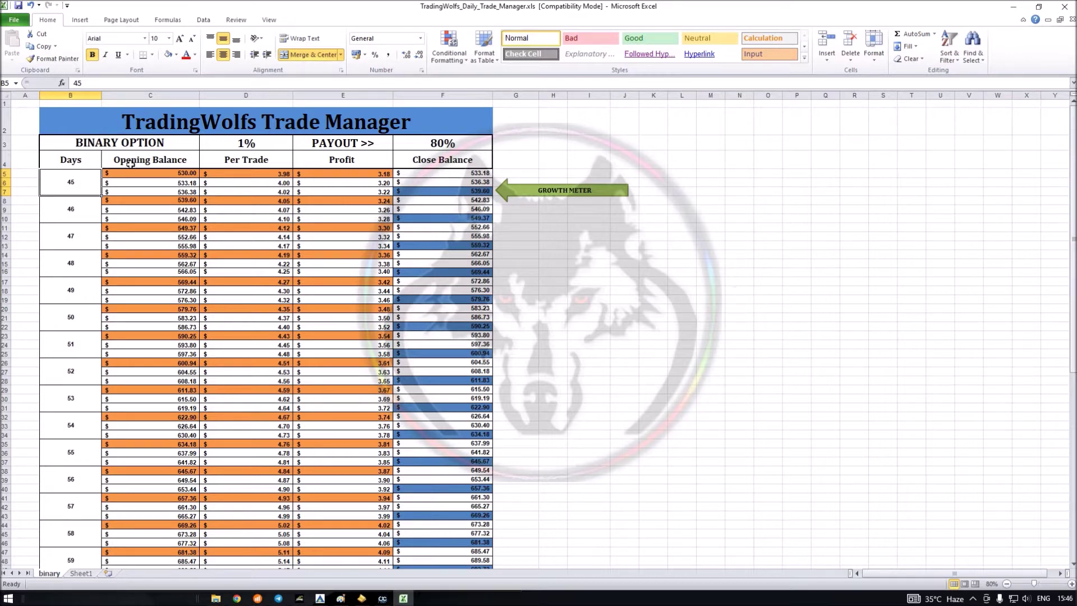
{"action": "left_click", "coordinate": [185, 174]}
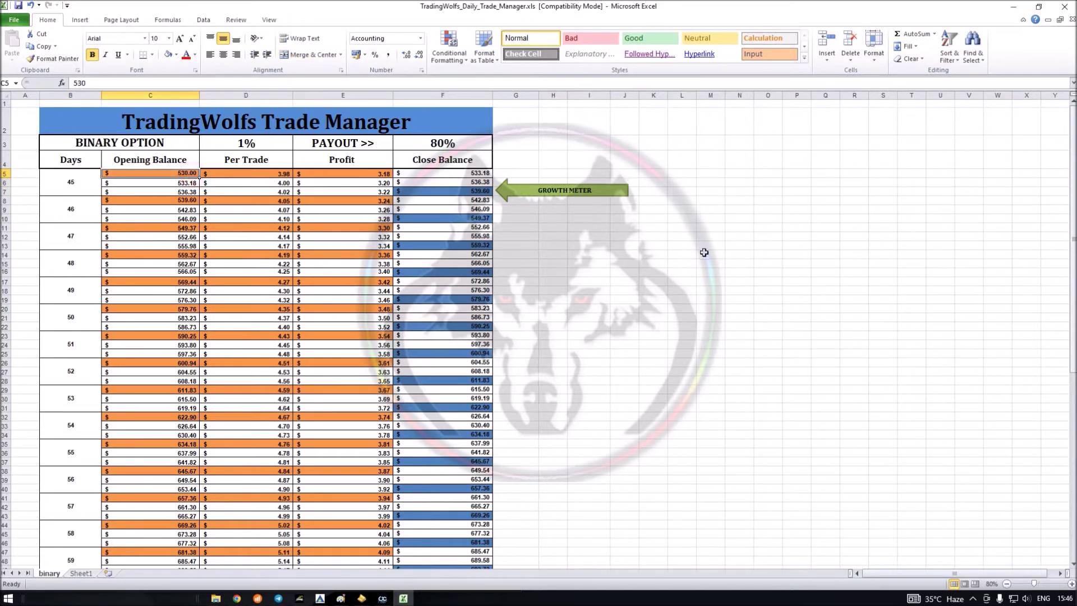
{"action": "scroll", "coordinate": [509, 404], "scroll_direction": "down", "scroll_amount": 7}
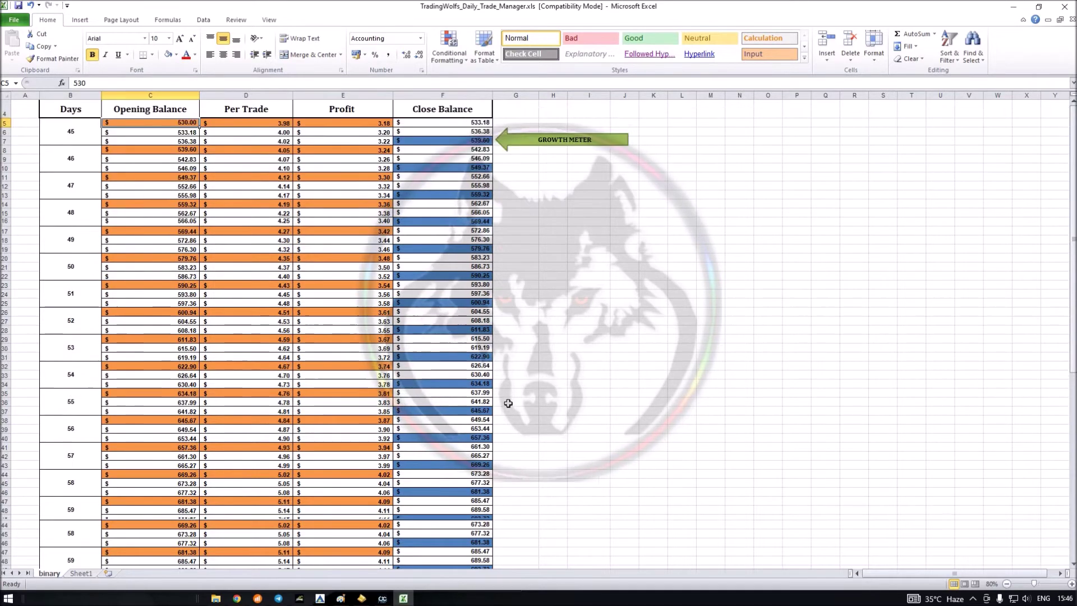
{"action": "scroll", "coordinate": [509, 403], "scroll_direction": "down", "scroll_amount": 6}
{"action": "scroll", "coordinate": [596, 428], "scroll_direction": "up", "scroll_amount": 10}
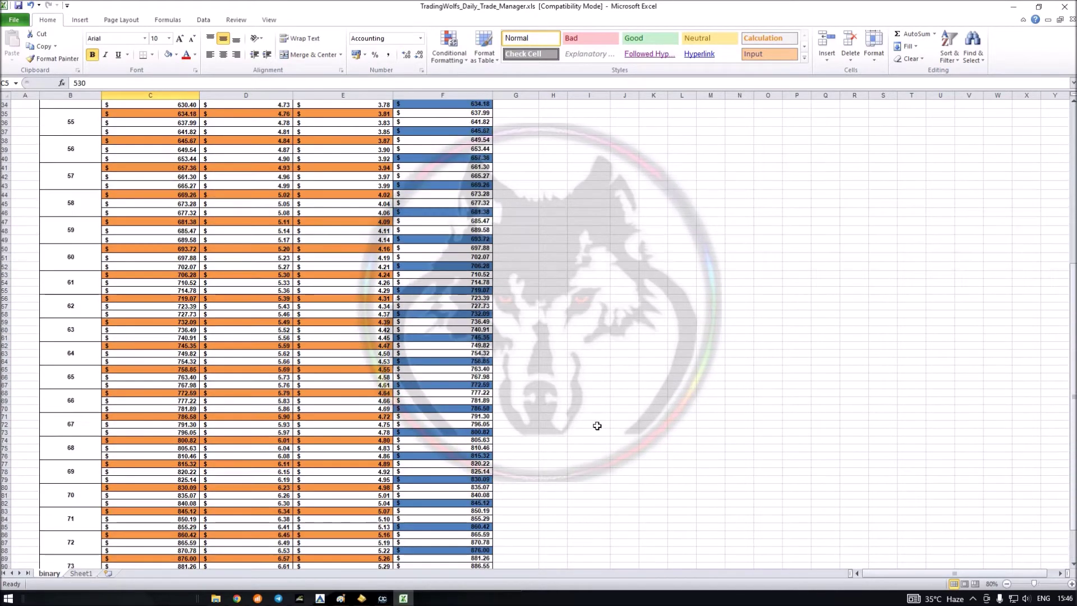
{"action": "scroll", "coordinate": [598, 427], "scroll_direction": "up", "scroll_amount": 3}
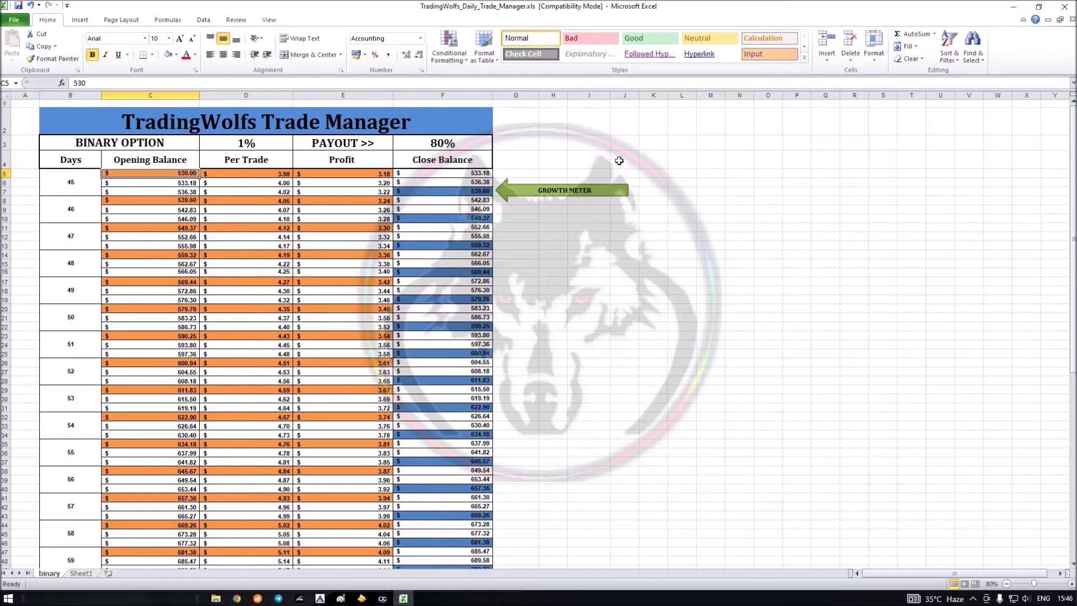
{"action": "scroll", "coordinate": [490, 371], "scroll_direction": "down", "scroll_amount": 10}
{"action": "scroll", "coordinate": [490, 376], "scroll_direction": "up", "scroll_amount": 10}
Step: Check the close balance formulas in F10 and F5, briefly glancing at MetaTrader
{"action": "left_click", "coordinate": [486, 218]}
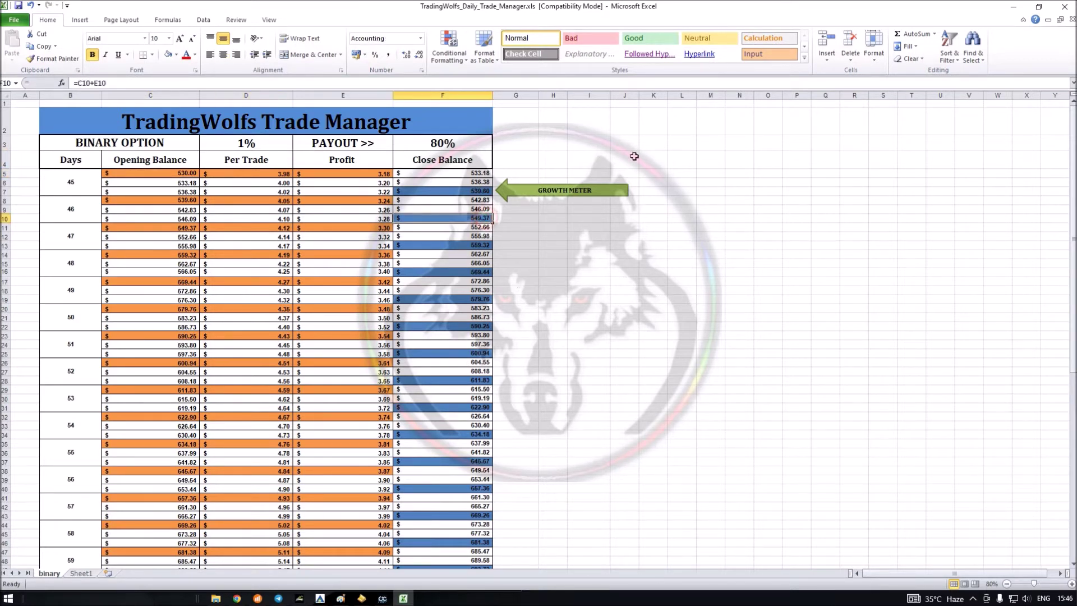
{"action": "left_click", "coordinate": [482, 174]}
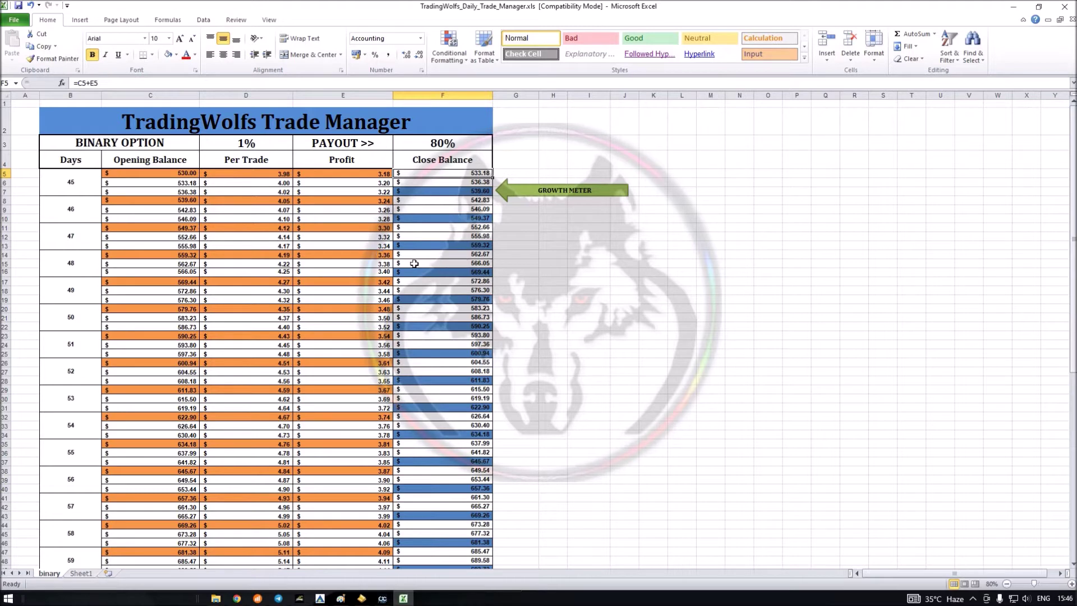
{"action": "scroll", "coordinate": [409, 330], "scroll_direction": "down", "scroll_amount": 5}
{"action": "scroll", "coordinate": [406, 345], "scroll_direction": "up", "scroll_amount": 5}
{"action": "left_click", "coordinate": [319, 599]}
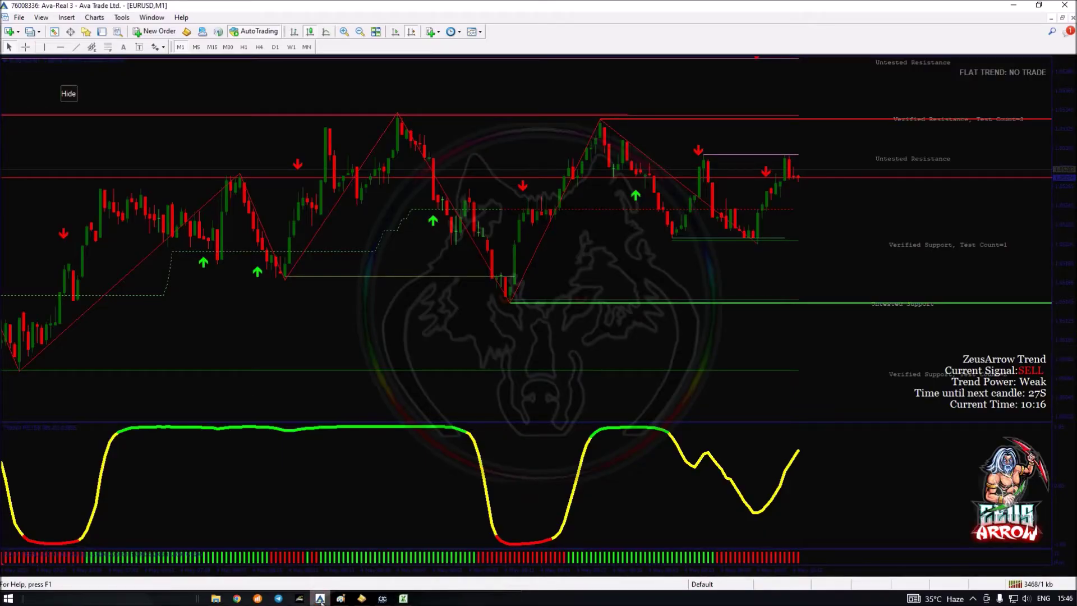
{"action": "left_click", "coordinate": [320, 599]}
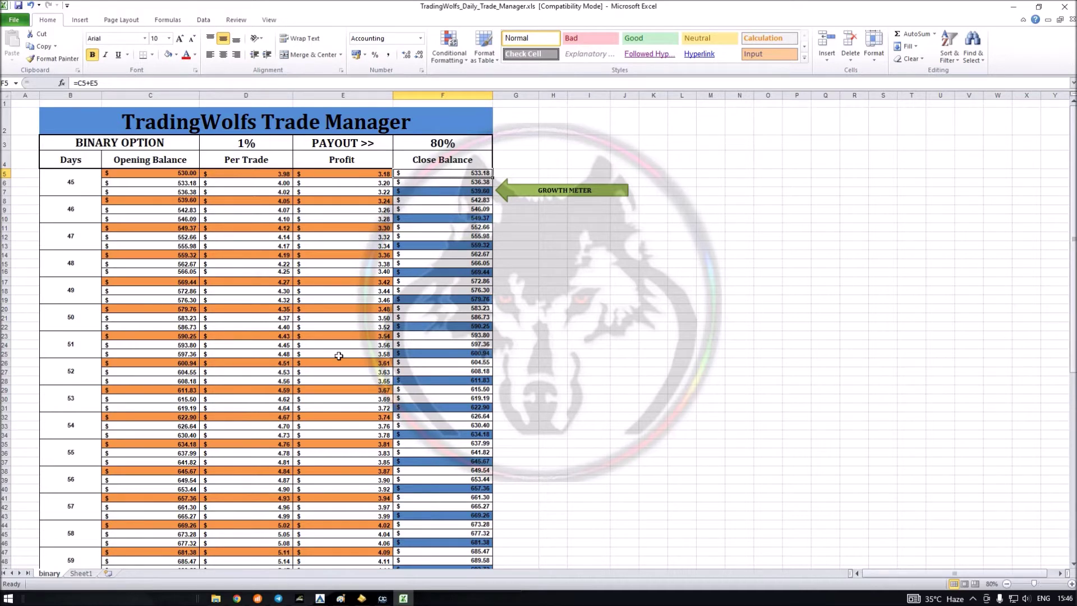
{"action": "scroll", "coordinate": [339, 356], "scroll_direction": "down", "scroll_amount": 7}
{"action": "scroll", "coordinate": [339, 357], "scroll_direction": "down", "scroll_amount": 6}
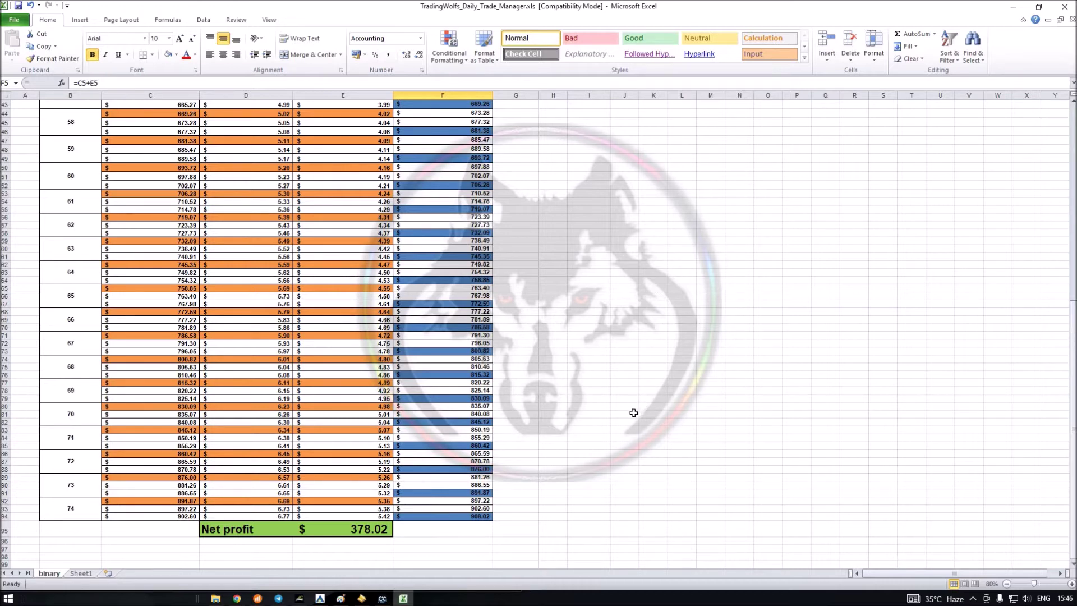
{"action": "scroll", "coordinate": [606, 472], "scroll_direction": "up", "scroll_amount": 2}
{"action": "scroll", "coordinate": [606, 471], "scroll_direction": "up", "scroll_amount": 12}
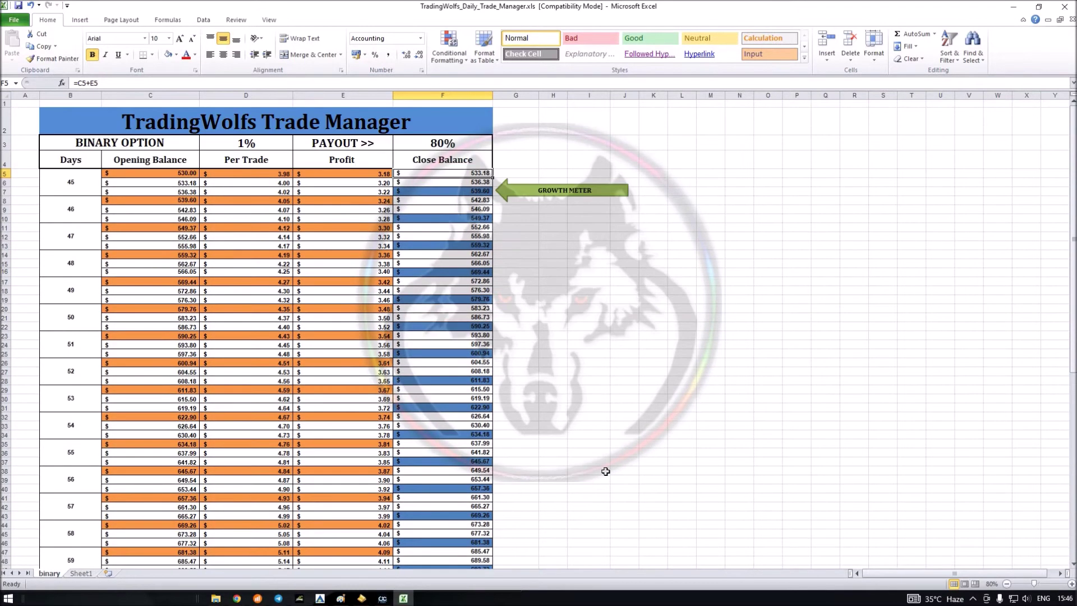
{"action": "scroll", "coordinate": [606, 471], "scroll_direction": "down", "scroll_amount": 16}
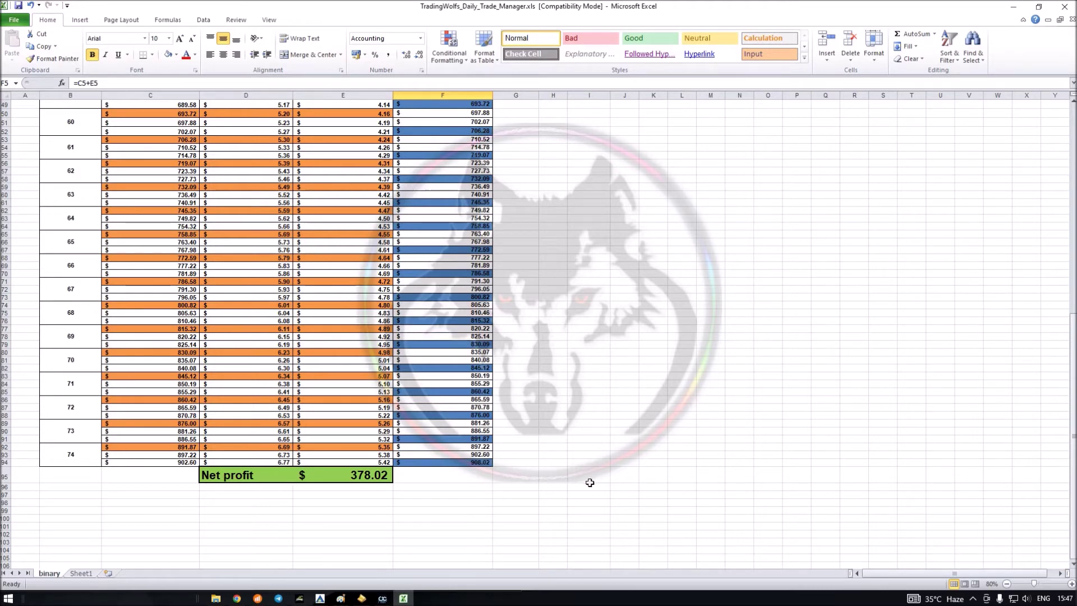
{"action": "scroll", "coordinate": [591, 484], "scroll_direction": "up", "scroll_amount": 16}
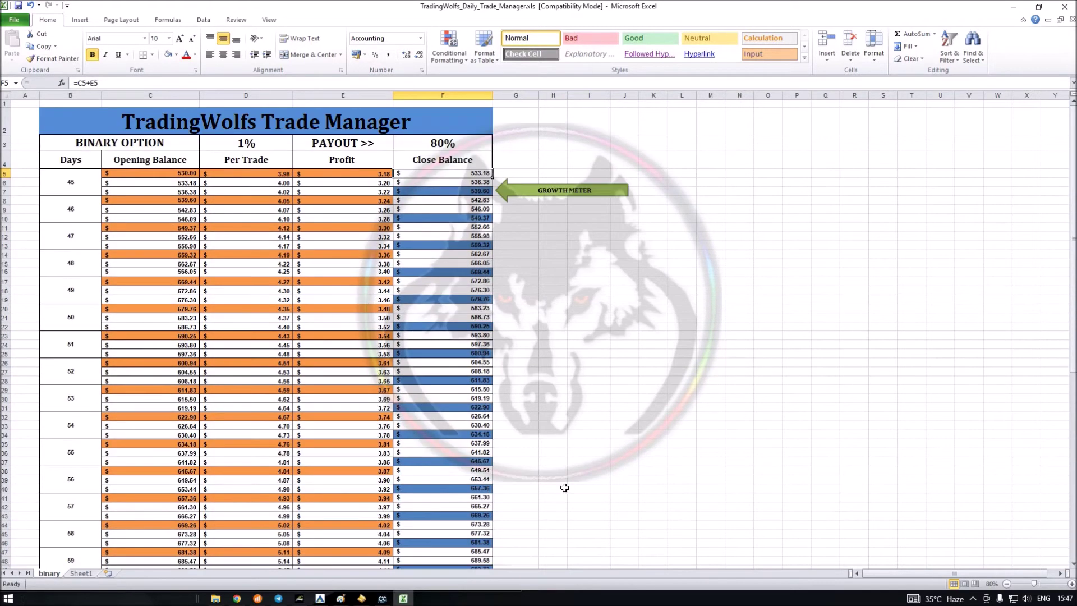
{"action": "left_click", "coordinate": [192, 174]}
Step: Replace day 45's 908 opening balance in C5 with 530
{"action": "double_click", "coordinate": [125, 84]}
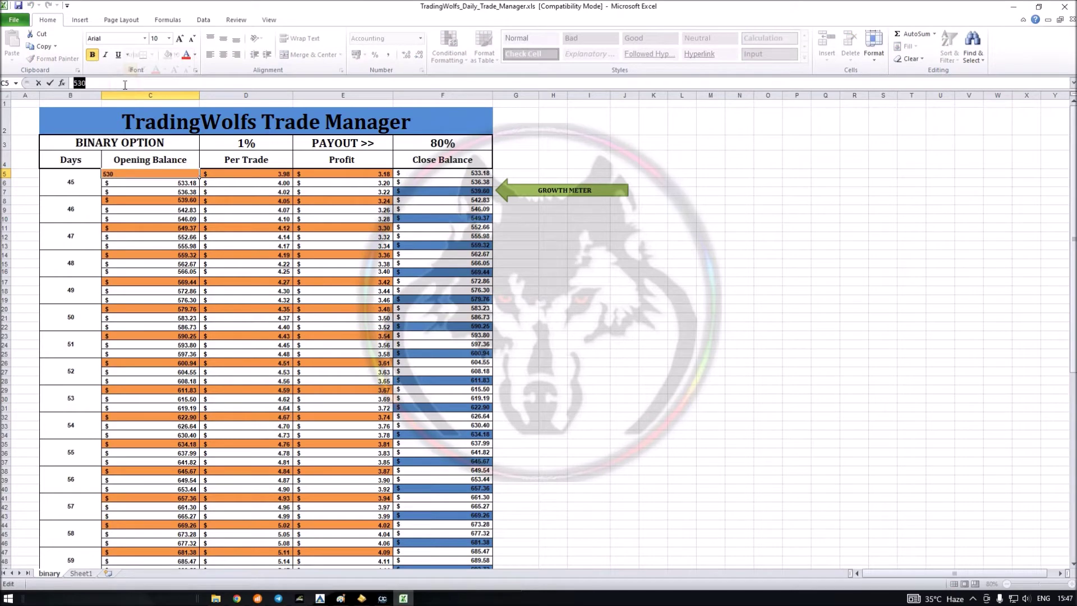
{"action": "type", "text": "90"}
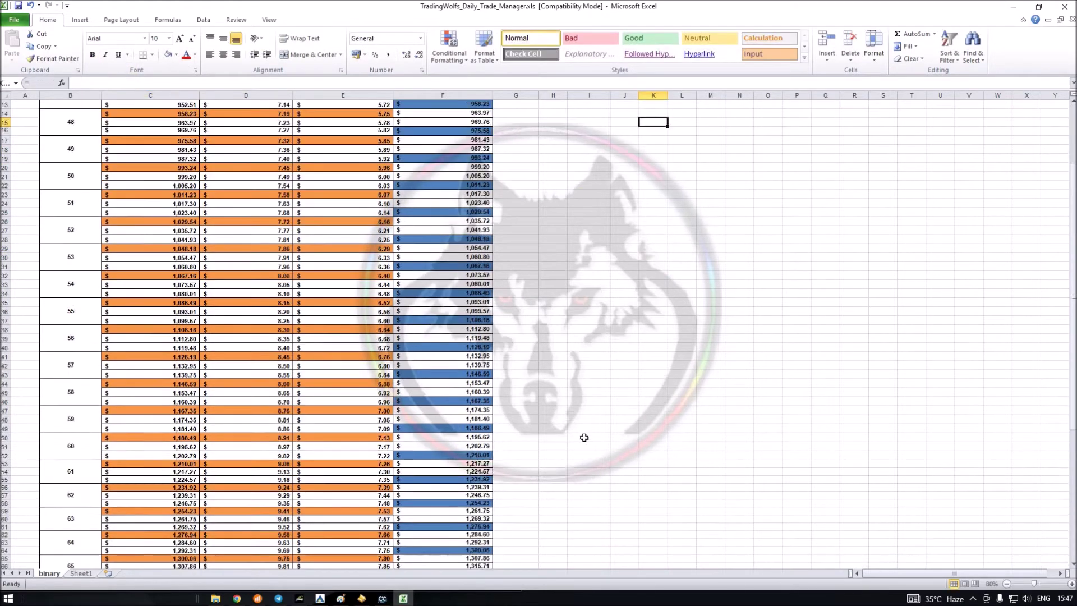
{"action": "scroll", "coordinate": [584, 438], "scroll_direction": "down", "scroll_amount": 10}
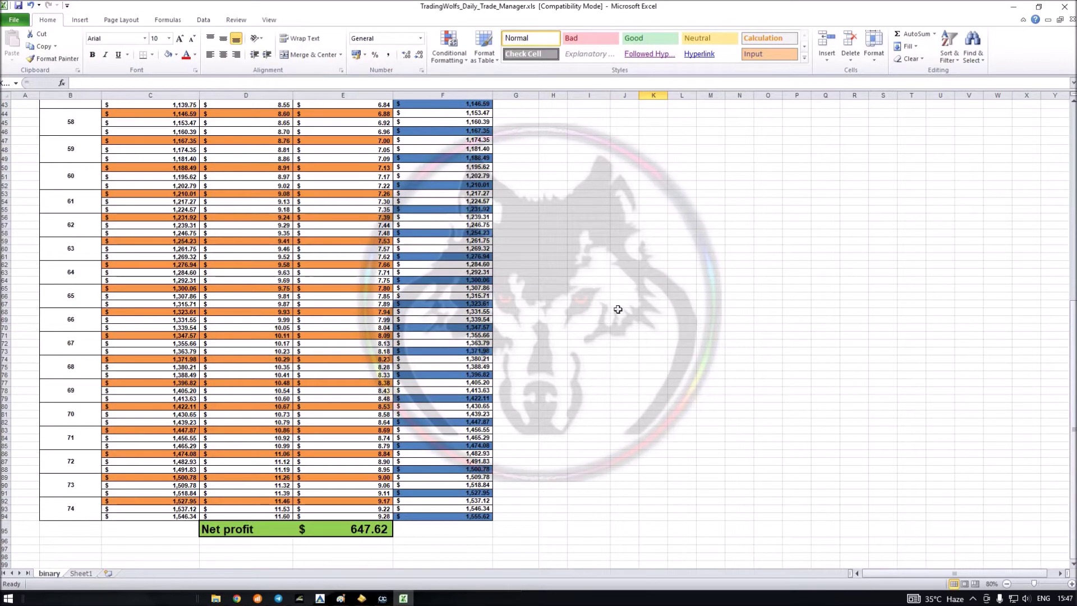
{"action": "scroll", "coordinate": [618, 309], "scroll_direction": "up", "scroll_amount": 14}
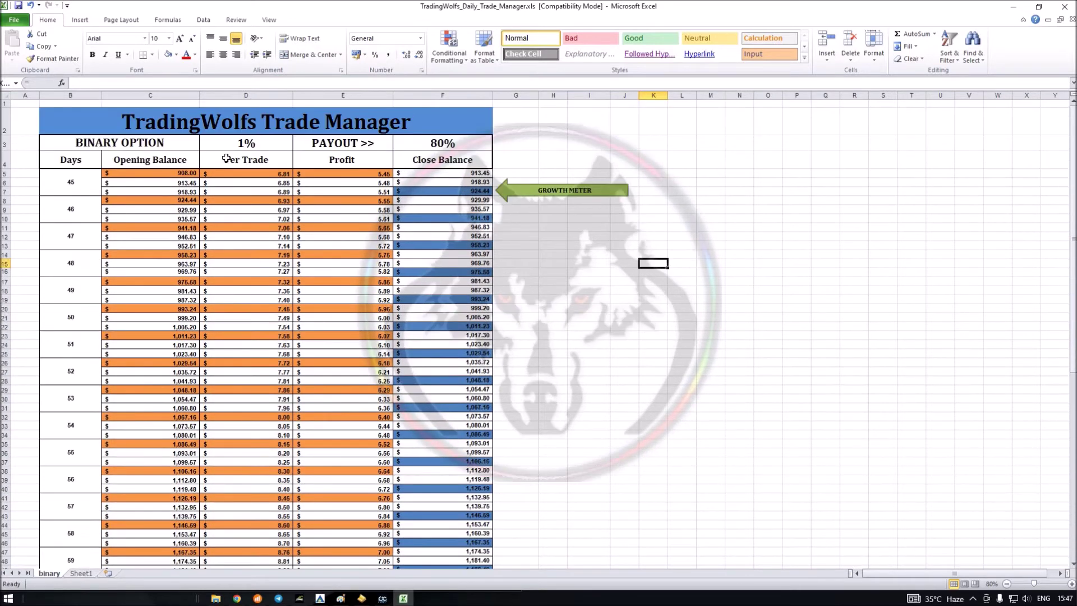
{"action": "left_click", "coordinate": [188, 174]}
{"action": "double_click", "coordinate": [120, 85]}
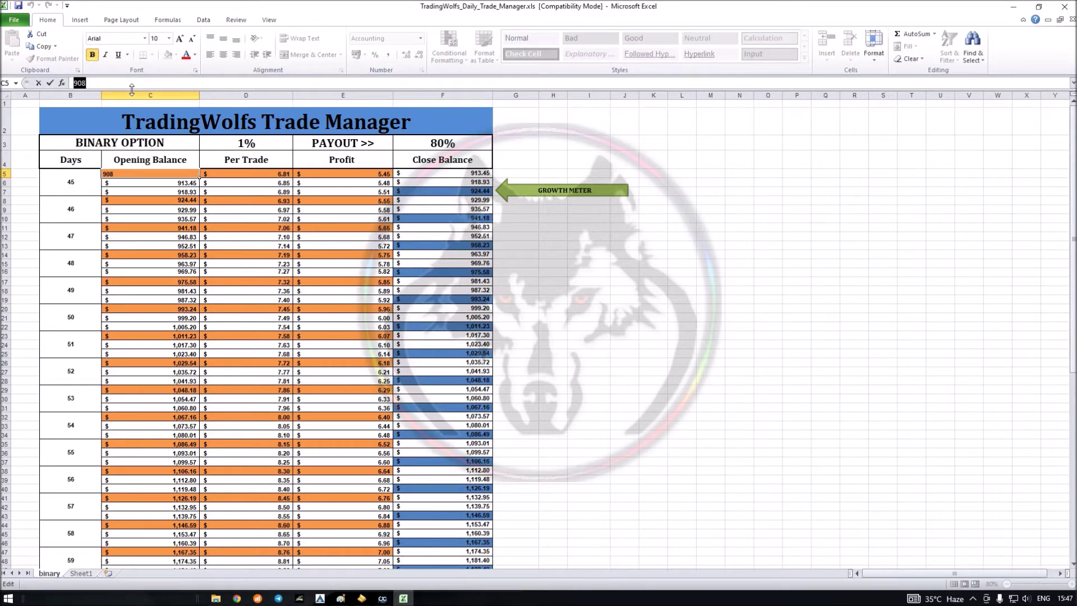
{"action": "type", "text": "5."}
{"action": "type", "text": "30"}
{"action": "left_click", "coordinate": [584, 281]}
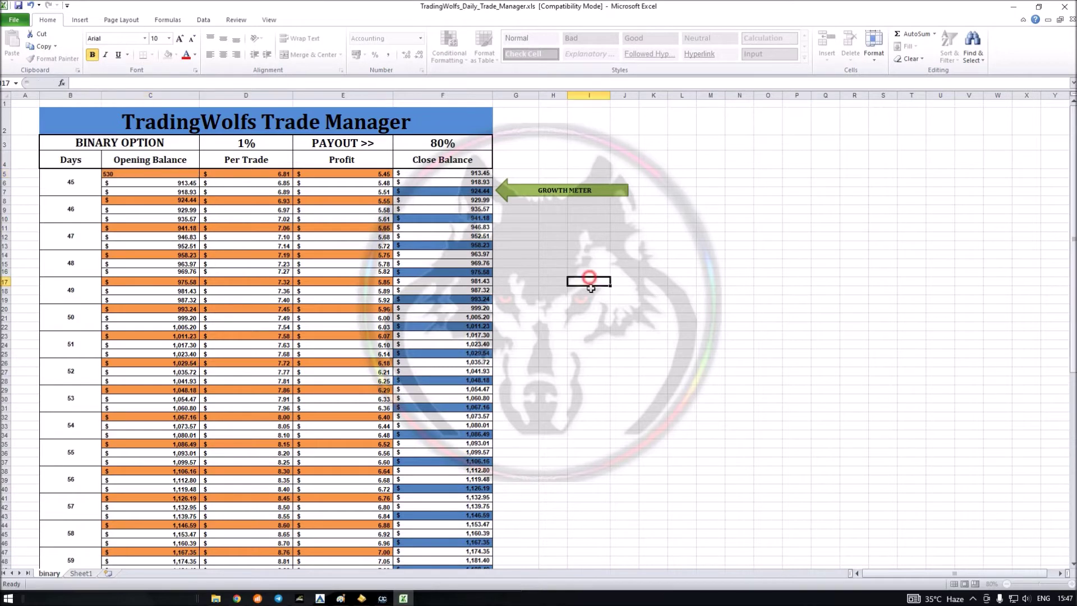
Step: Review the recalculated table down to the 378.02 net profit
{"action": "scroll", "coordinate": [611, 384], "scroll_direction": "down", "scroll_amount": 9}
{"action": "scroll", "coordinate": [611, 385], "scroll_direction": "down", "scroll_amount": 6}
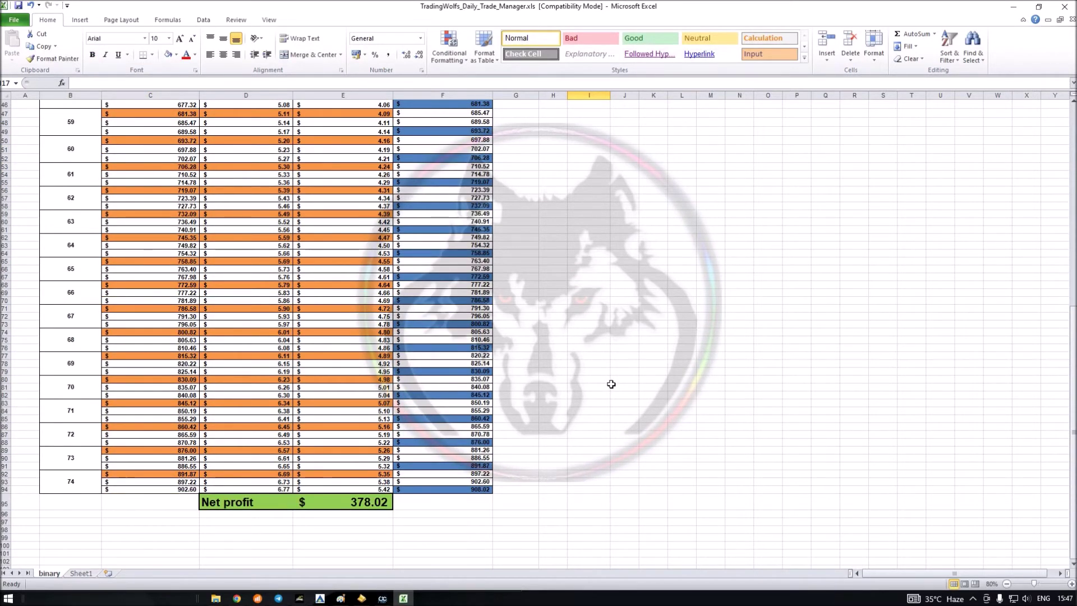
{"action": "scroll", "coordinate": [611, 384], "scroll_direction": "up", "scroll_amount": 14}
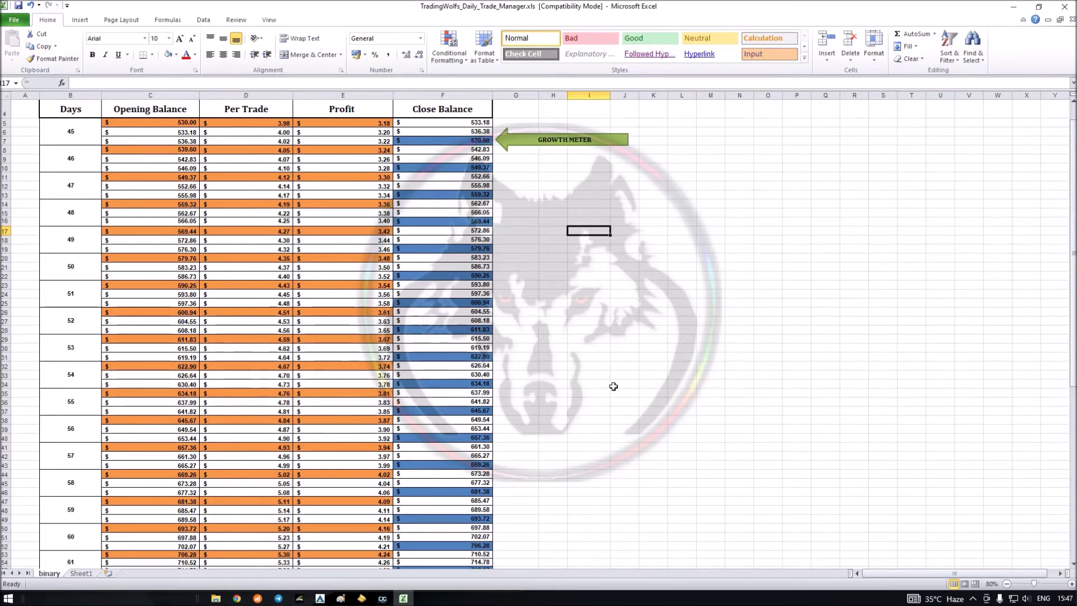
{"action": "scroll", "coordinate": [612, 384], "scroll_direction": "down", "scroll_amount": 9}
{"action": "scroll", "coordinate": [624, 394], "scroll_direction": "down", "scroll_amount": 6}
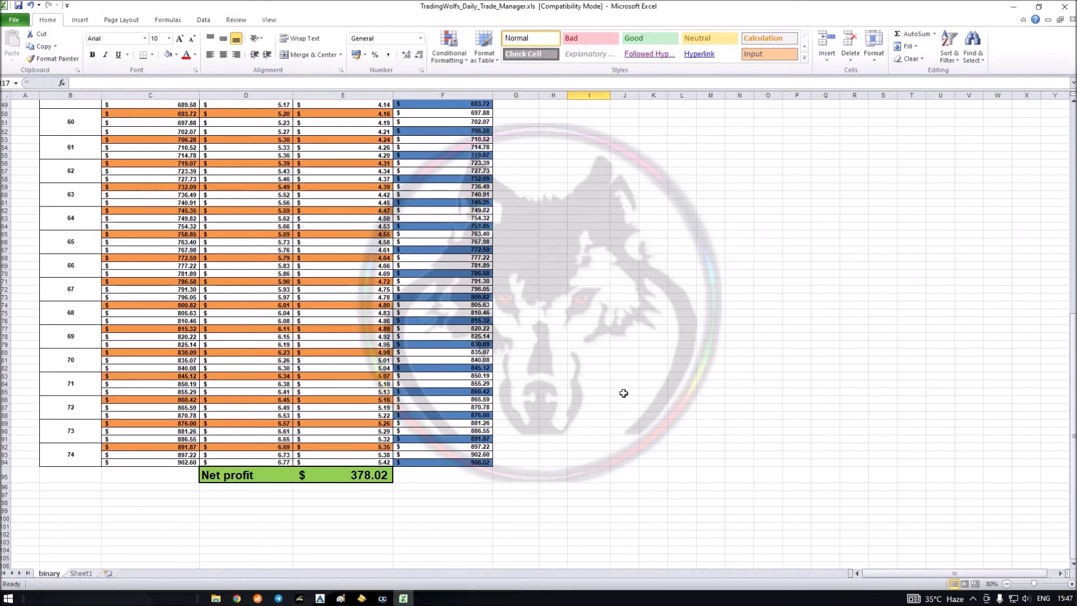
{"action": "scroll", "coordinate": [623, 393], "scroll_direction": "up", "scroll_amount": 16}
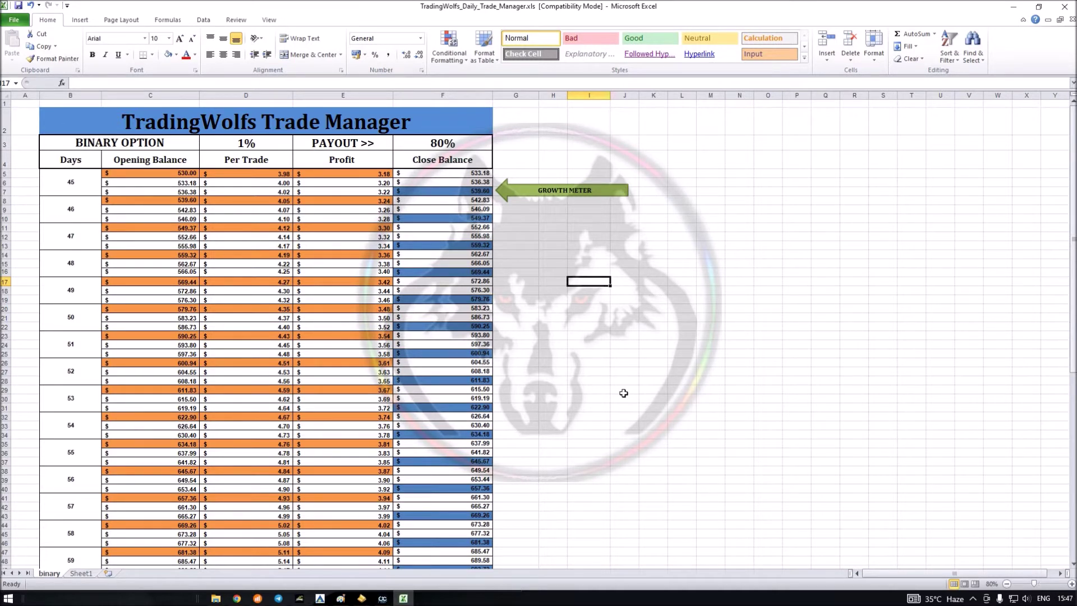
{"action": "scroll", "coordinate": [625, 400], "scroll_direction": "down", "scroll_amount": 6}
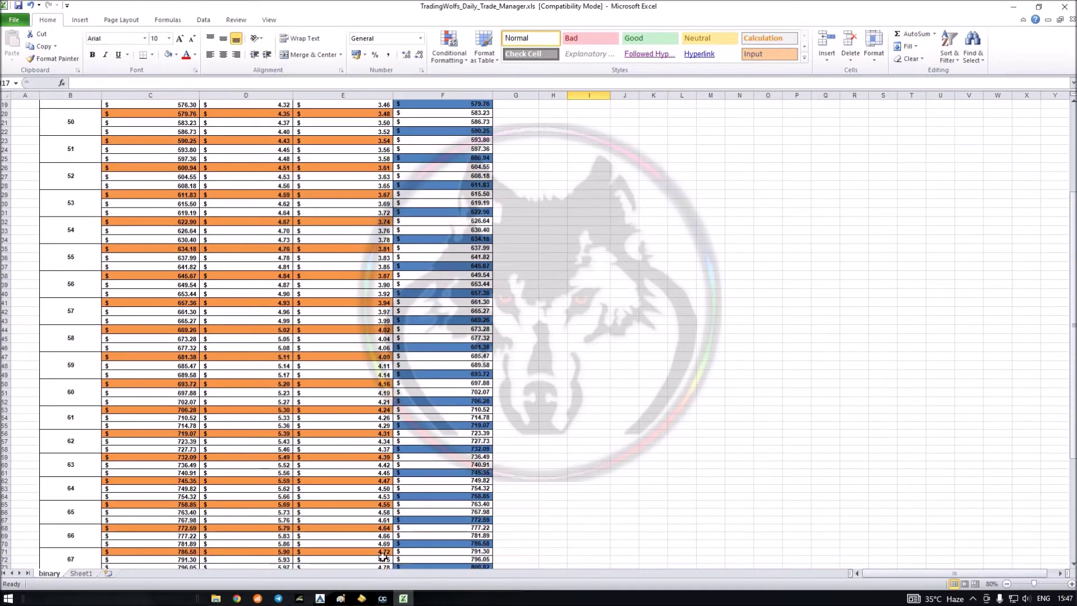
{"action": "left_click", "coordinate": [320, 599]}
Step: Place a $5 LOWER trade on EUR/USD in IQ Option, then return to the MetaTrader chart
{"action": "left_click", "coordinate": [257, 599]}
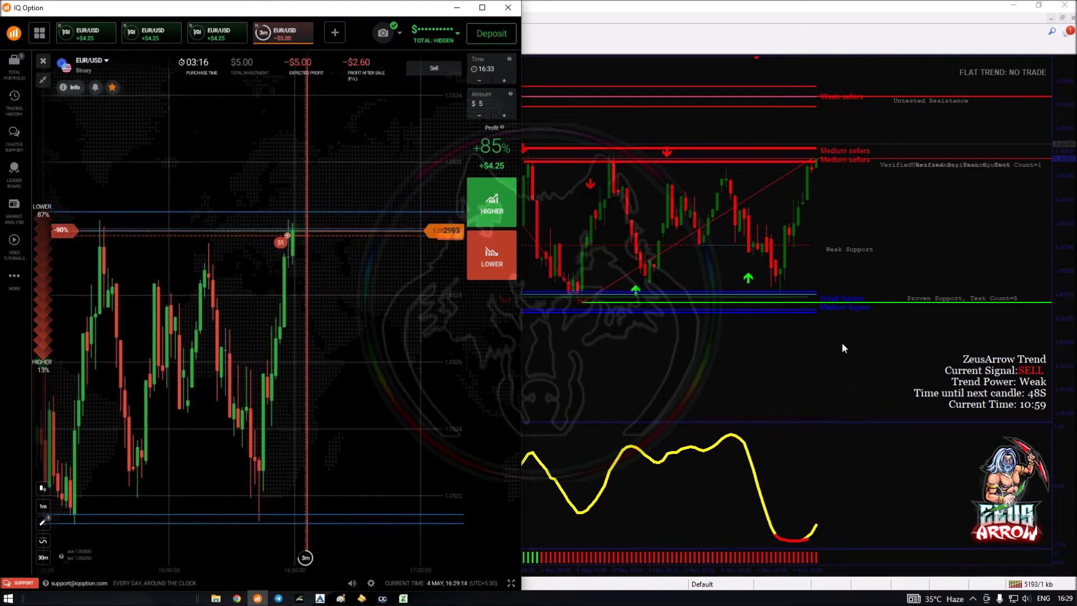
{"action": "left_click", "coordinate": [778, 359]}
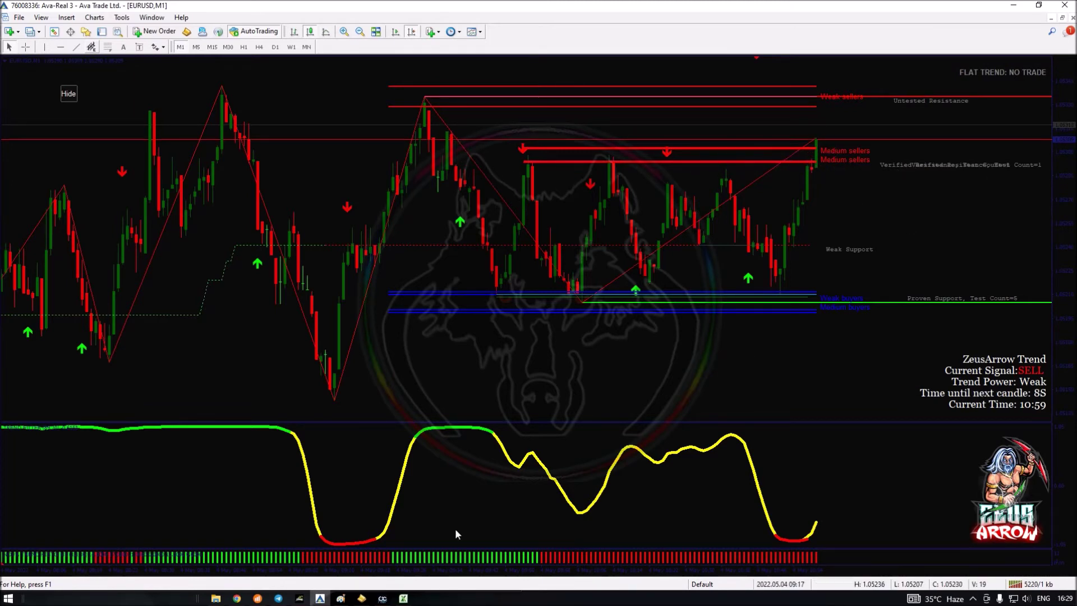
Step: Bring IQ Option back in front and let the EUR/USD trade timer run down
{"action": "key", "text": "alt+Tab"}
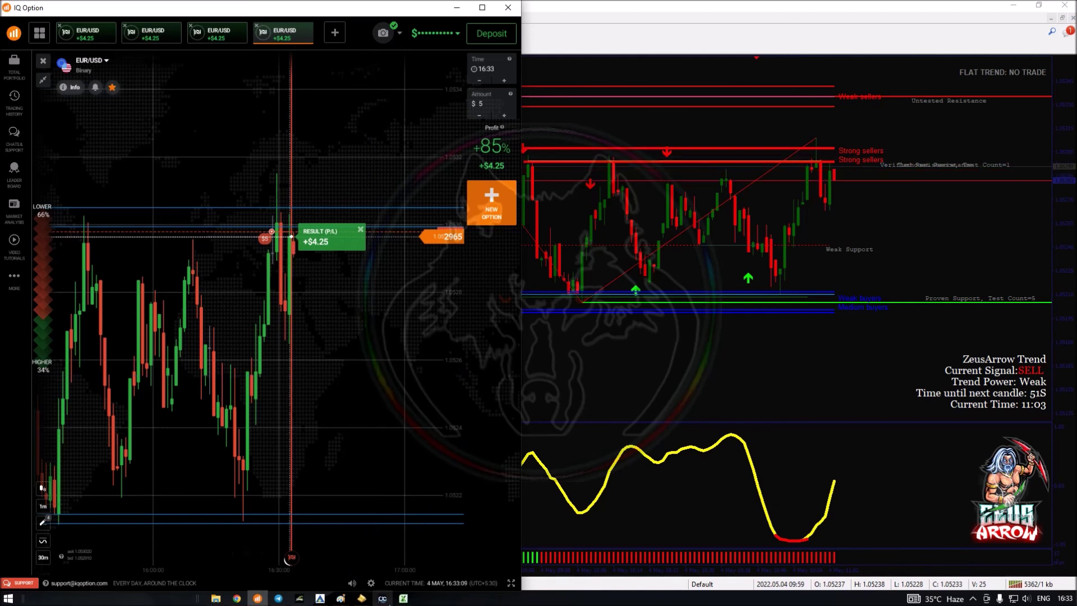
Step: After the +$4.25 win, return to the Trade Manager workbook in Excel
{"action": "left_click", "coordinate": [404, 598]}
Step: Fill the day 45 cell B5 green
{"action": "scroll", "coordinate": [505, 443], "scroll_direction": "up", "scroll_amount": 6}
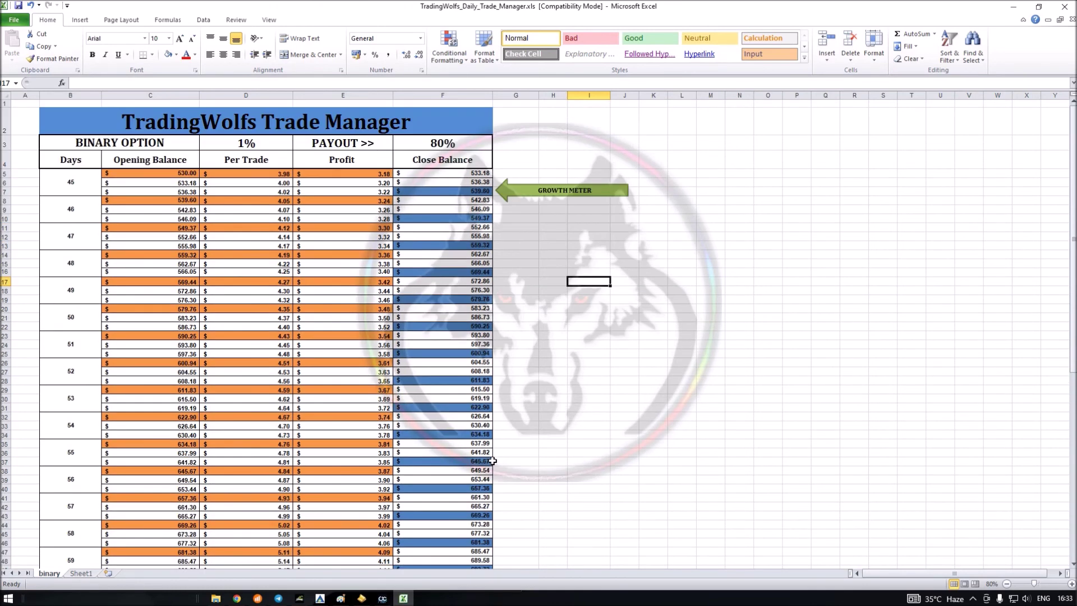
{"action": "left_click", "coordinate": [90, 184]}
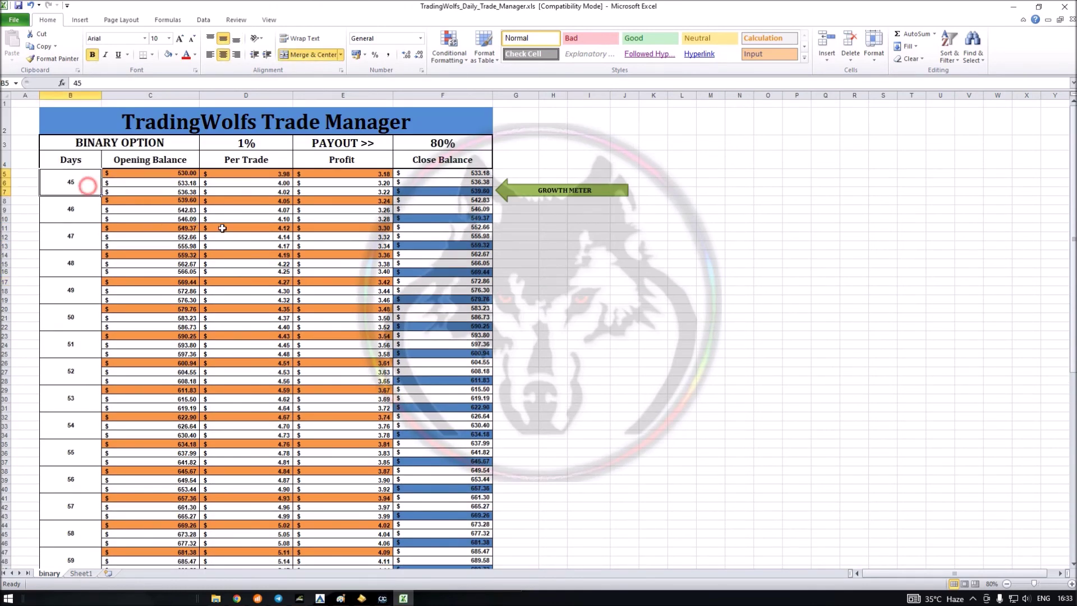
{"action": "left_click", "coordinate": [176, 54]}
{"action": "left_click", "coordinate": [215, 137]}
{"action": "left_click", "coordinate": [689, 247]}
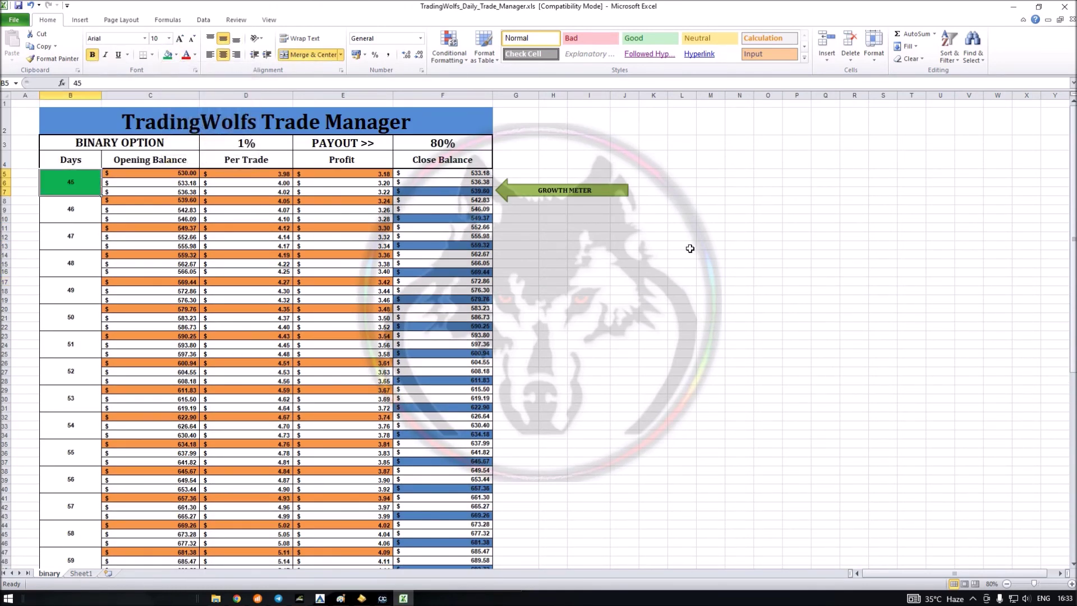
Step: Drag the growth meter arrow down to day 46
{"action": "left_click_drag", "start_coordinate": [520, 183], "coordinate": [510, 219]}
{"action": "left_click", "coordinate": [552, 299]}
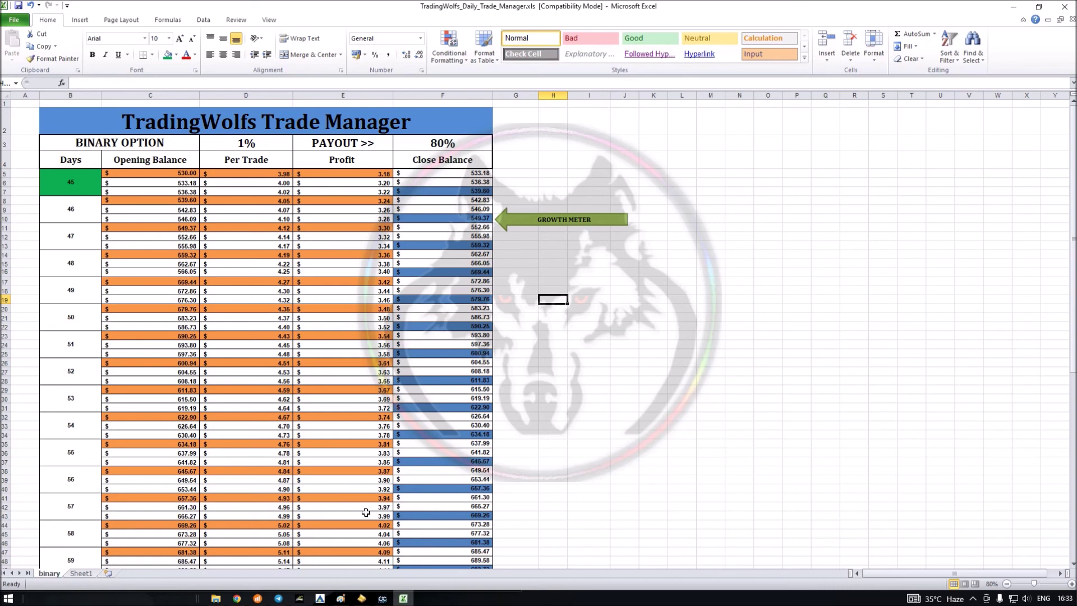
{"action": "left_click", "coordinate": [320, 598]}
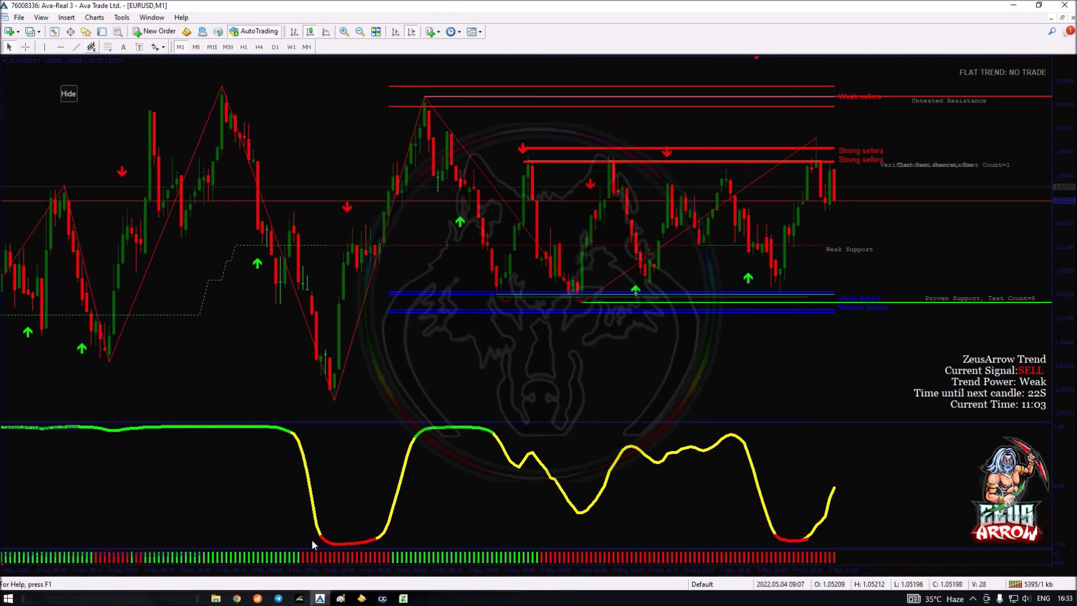
Step: Bring IQ Option forward to show the EUR/USD trade's +$4.25 result
{"action": "left_click", "coordinate": [257, 598]}
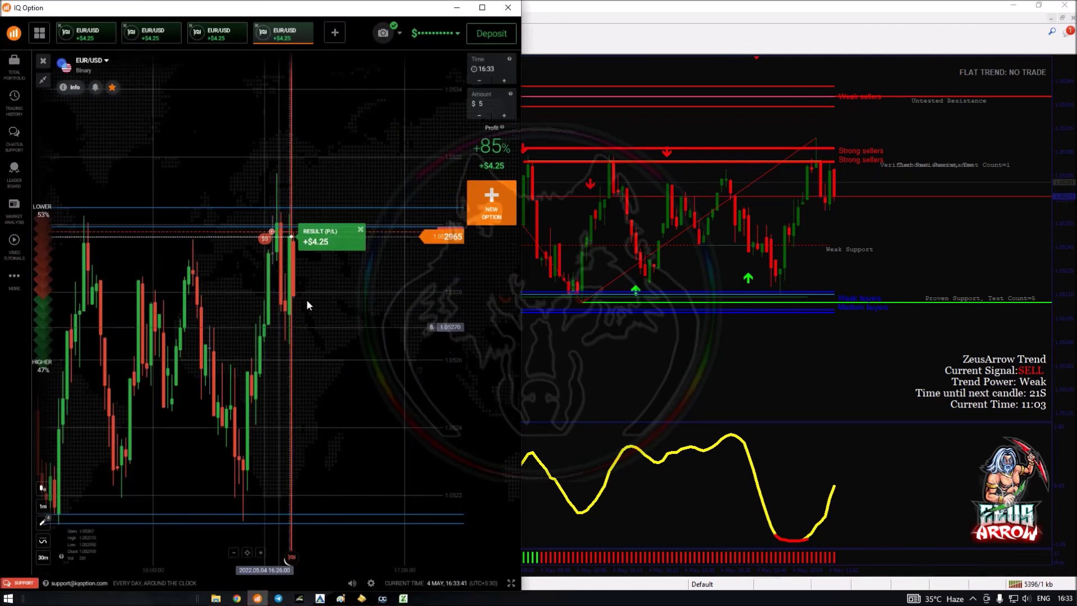